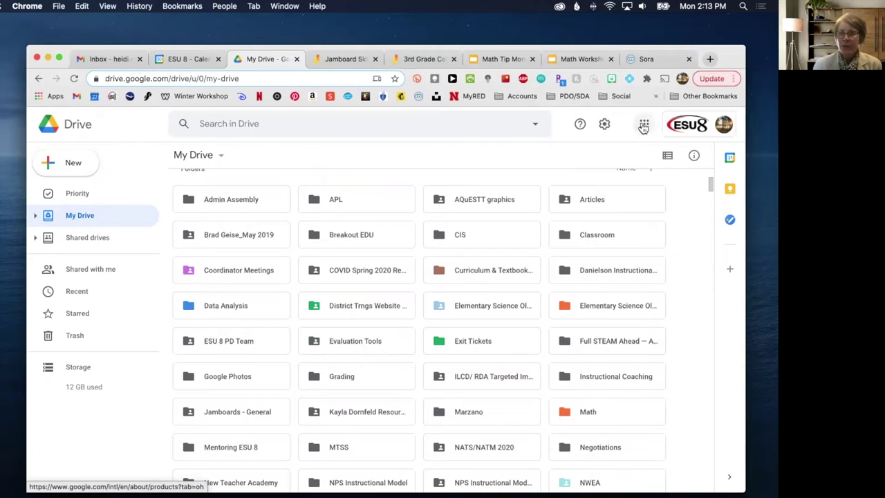
# Create a new blank Google Jamboard file, 'Untitled Jam', from Google Drive's New > More menu.
pyautogui.click(645, 126)
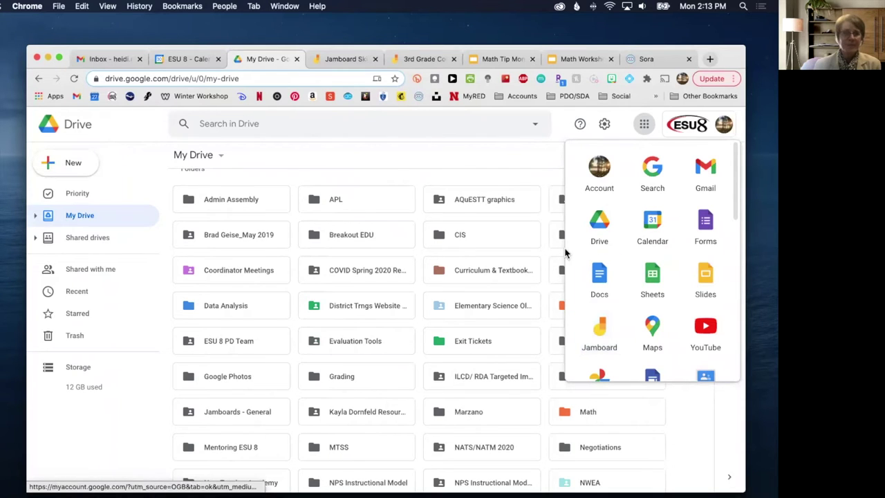
pyautogui.click(73, 166)
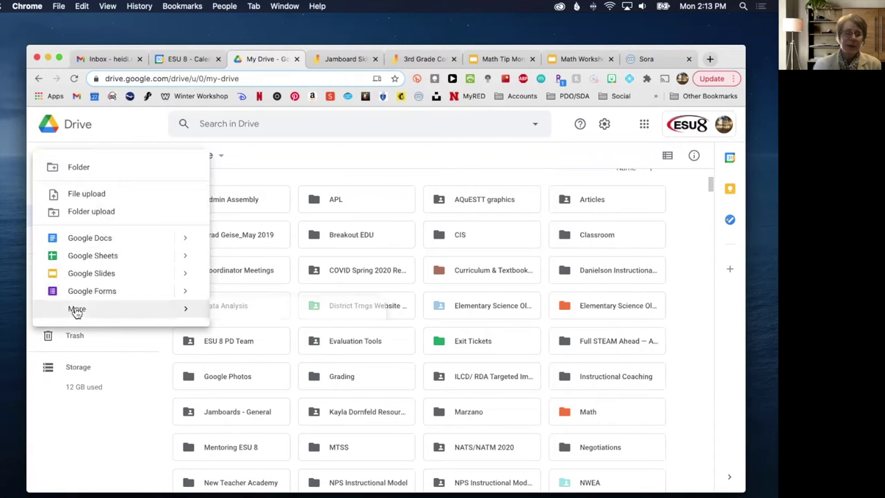
pyautogui.moveTo(76, 308)
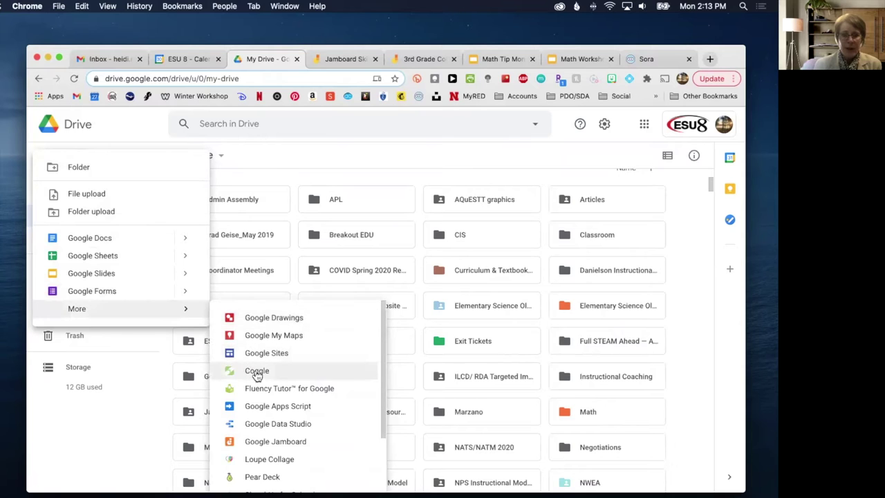
pyautogui.scroll(-2, 256, 406)
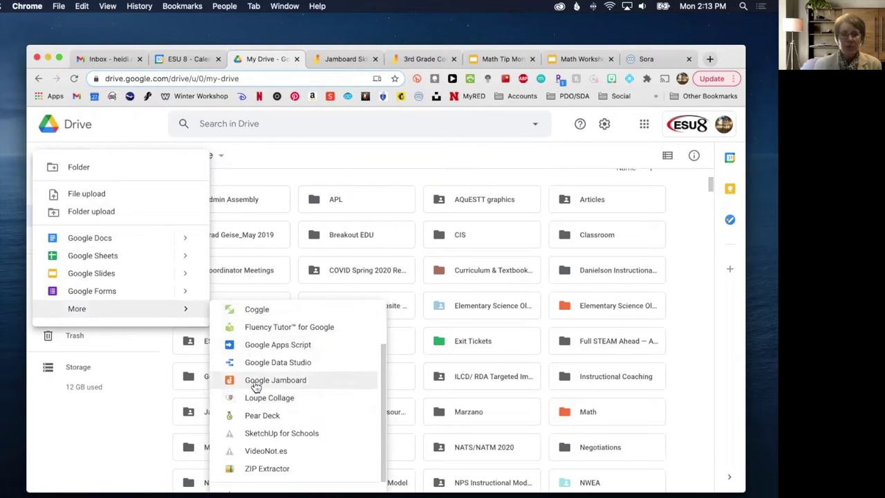
pyautogui.click(254, 386)
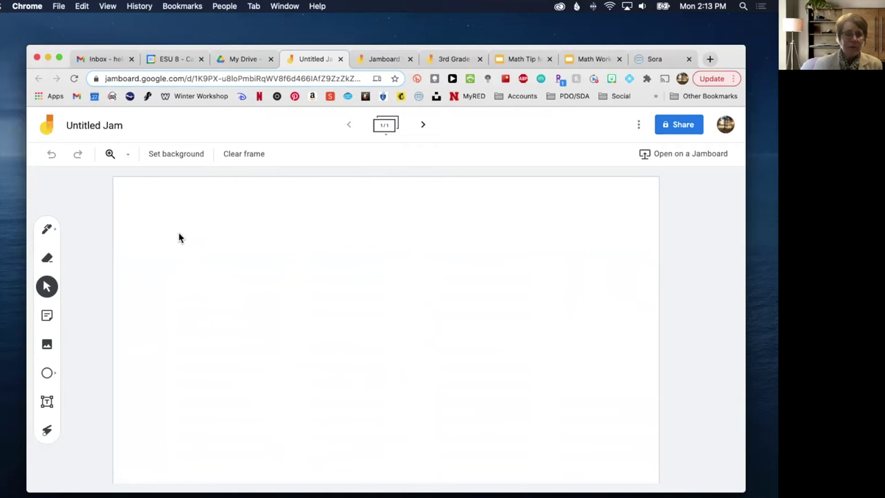
pyautogui.click(177, 159)
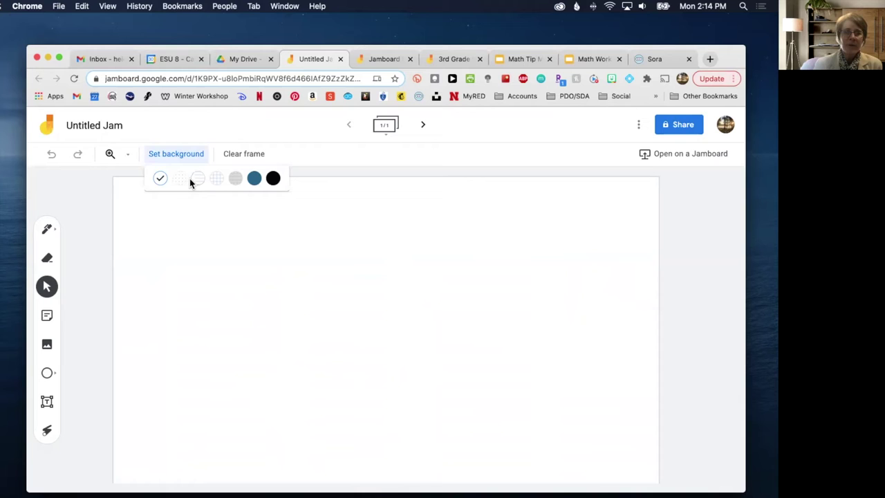
pyautogui.click(181, 179)
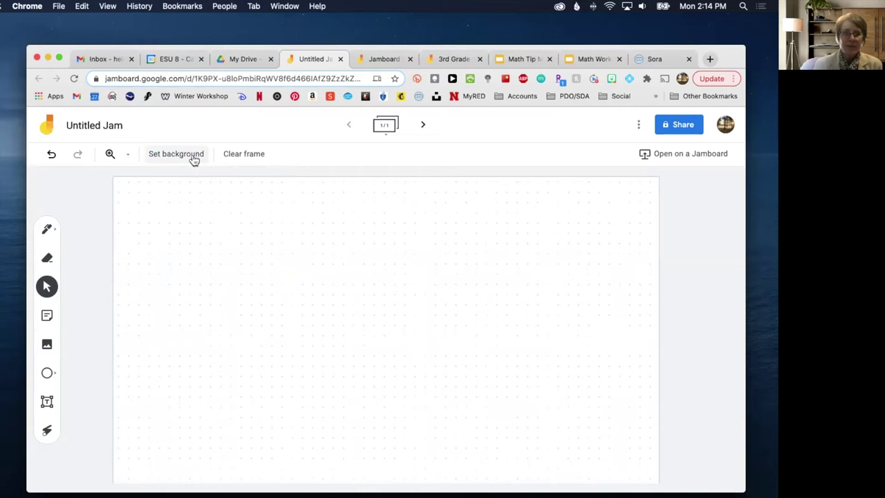
pyautogui.click(193, 156)
pyautogui.click(198, 179)
pyautogui.click(188, 161)
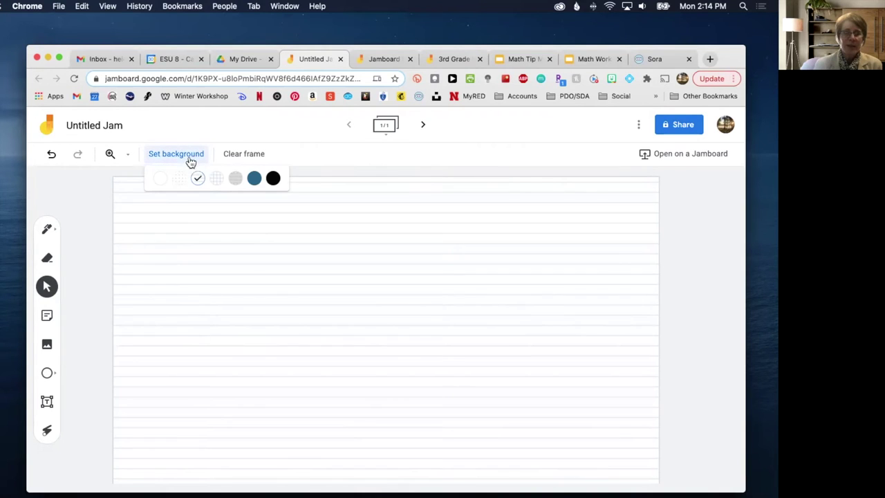
pyautogui.click(215, 180)
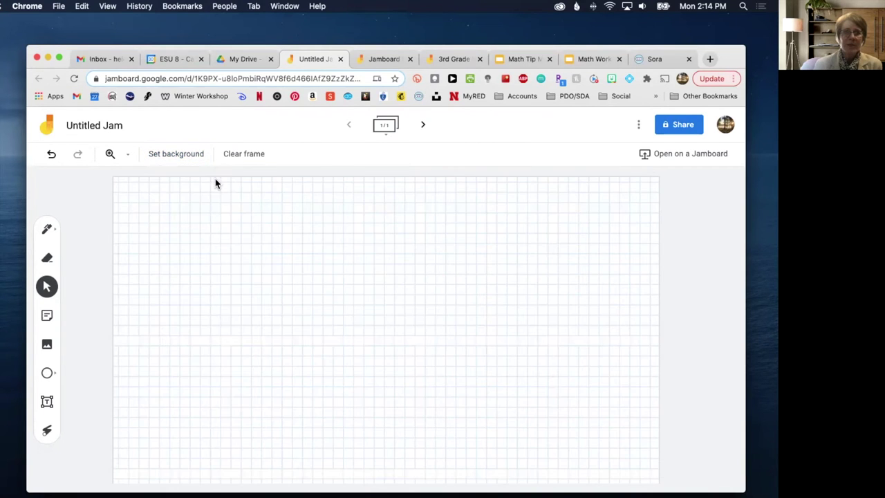
pyautogui.click(174, 155)
pyautogui.click(158, 179)
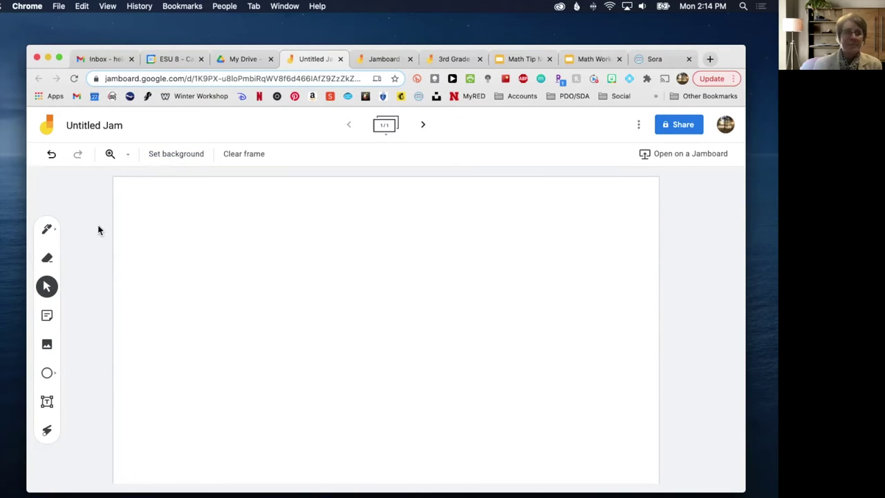
# Try out the Pen with its type and colour choices, then the Eraser, then return to Select.
pyautogui.click(55, 234)
pyautogui.click(59, 232)
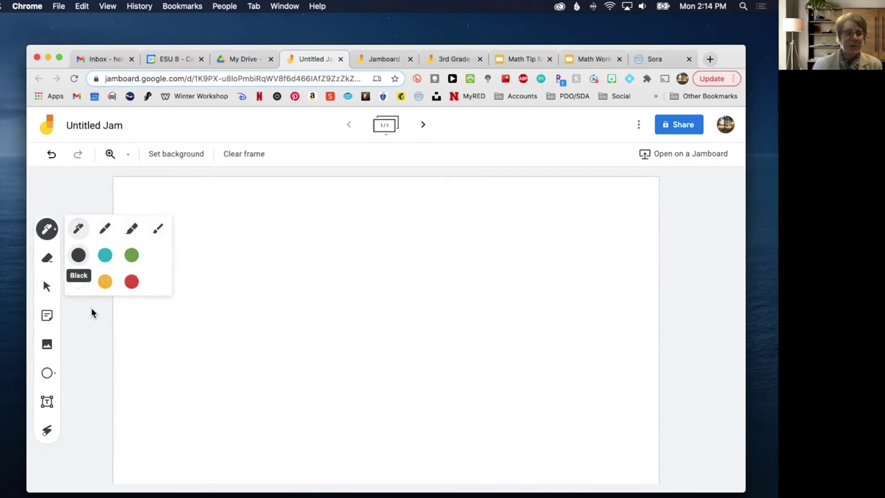
pyautogui.click(47, 259)
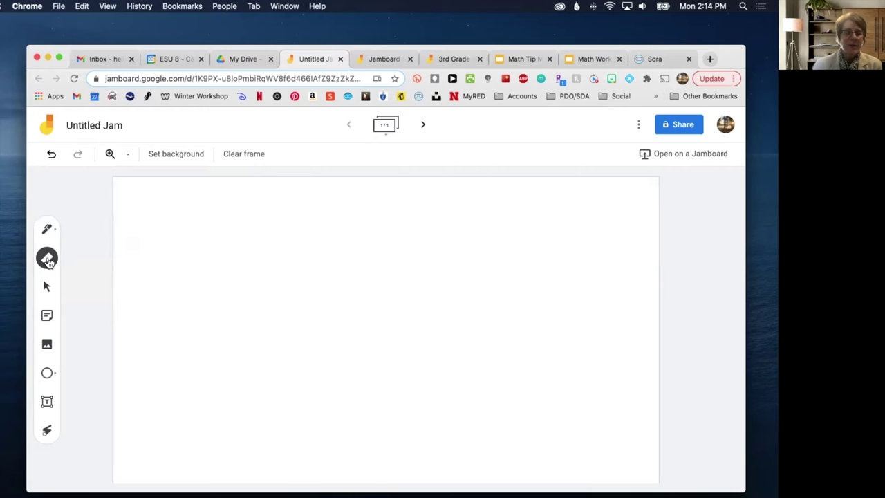
pyautogui.click(47, 287)
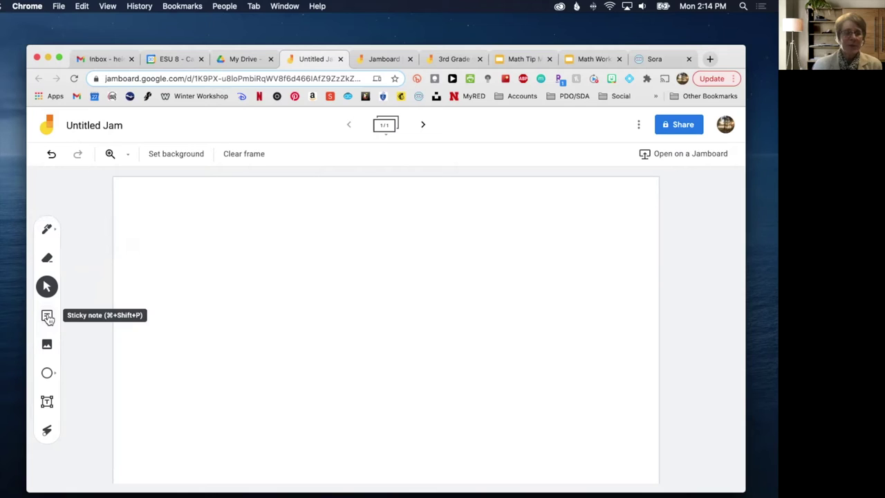
# Add a yellow 'Hello!' sticky note and drag it left of the frame centre.
pyautogui.click(47, 316)
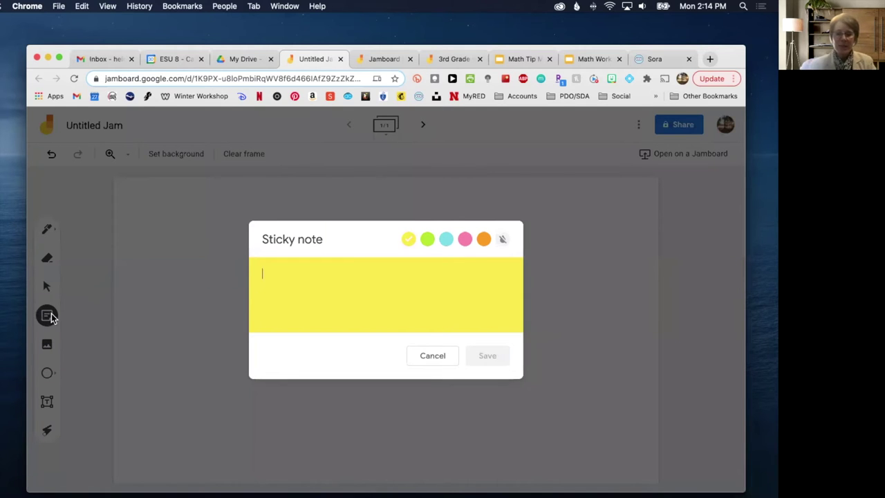
pyautogui.write('Hello!')
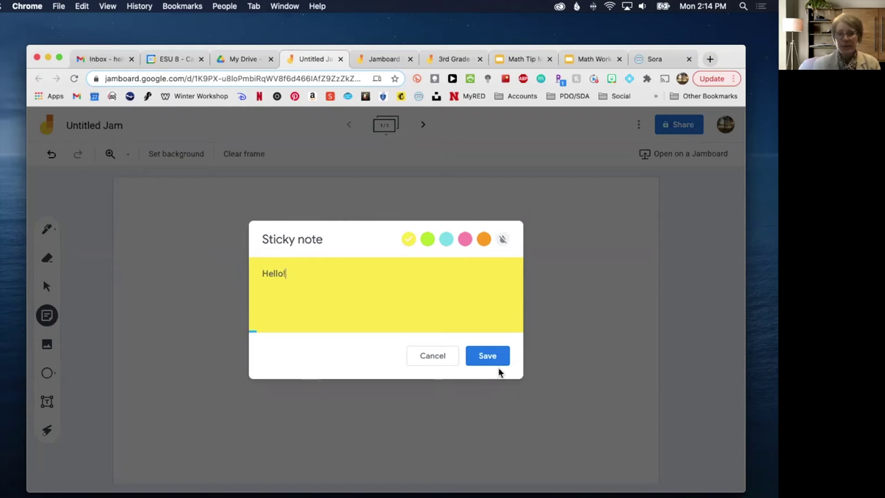
pyautogui.click(489, 357)
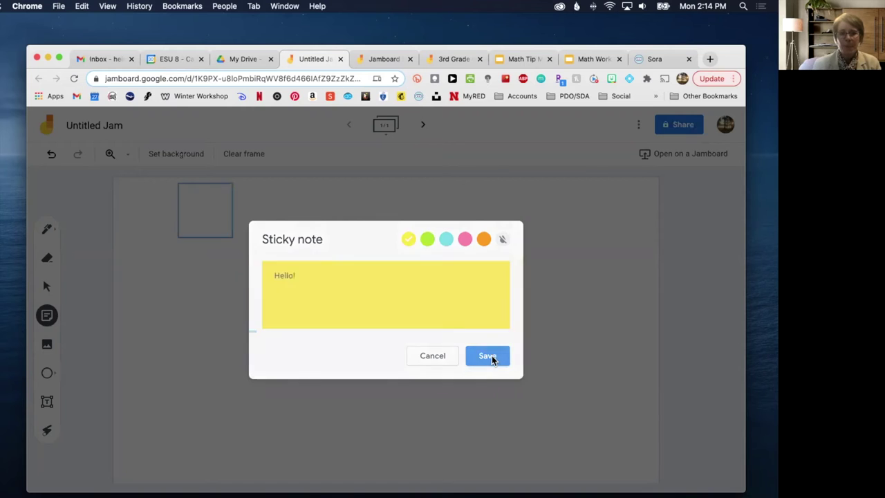
pyautogui.click(433, 355)
pyautogui.moveTo(202, 222)
pyautogui.mouseDown()
pyautogui.moveTo(381, 343)
pyautogui.moveTo(148, 243)
pyautogui.moveTo(243, 305)
pyautogui.mouseUp()
pyautogui.click(154, 290)
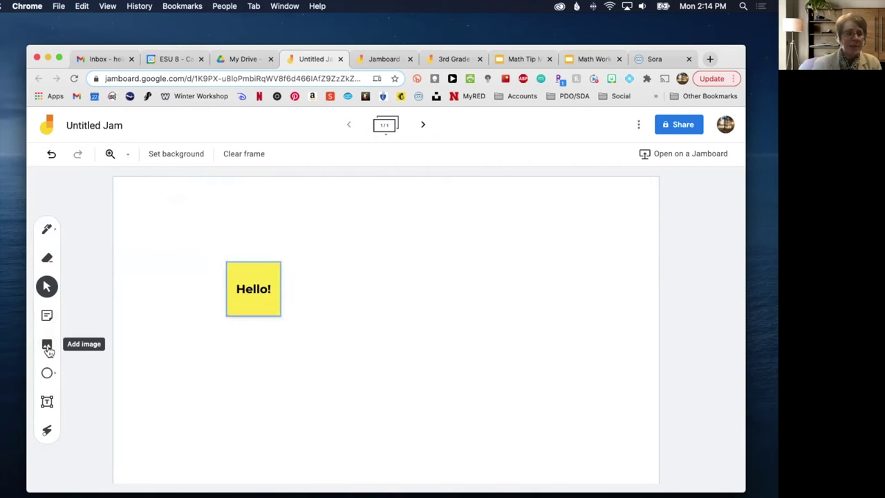
pyautogui.click(47, 373)
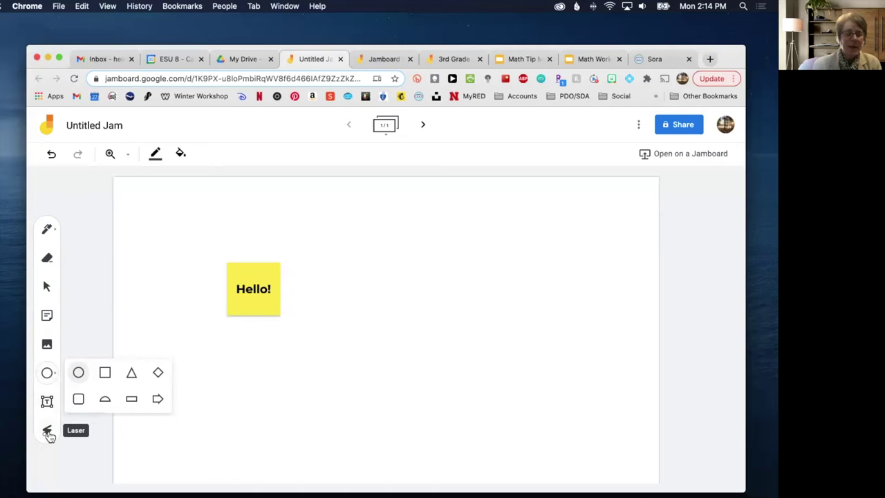
pyautogui.click(48, 433)
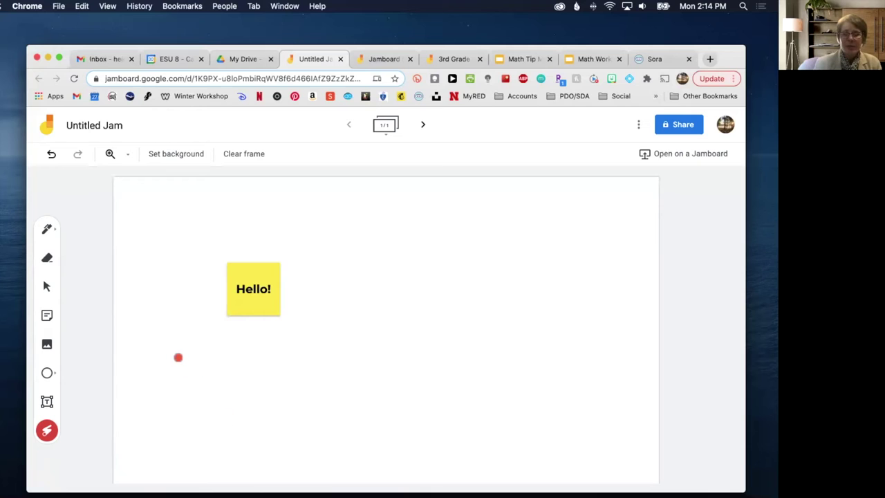
pyautogui.moveTo(198, 357)
pyautogui.mouseDown()
pyautogui.moveTo(264, 378)
pyautogui.moveTo(239, 318)
pyautogui.mouseUp()
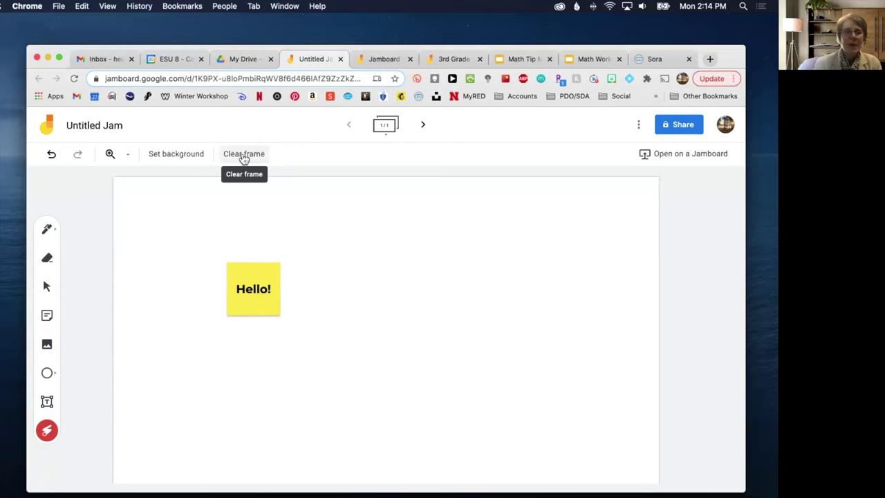
pyautogui.click(244, 155)
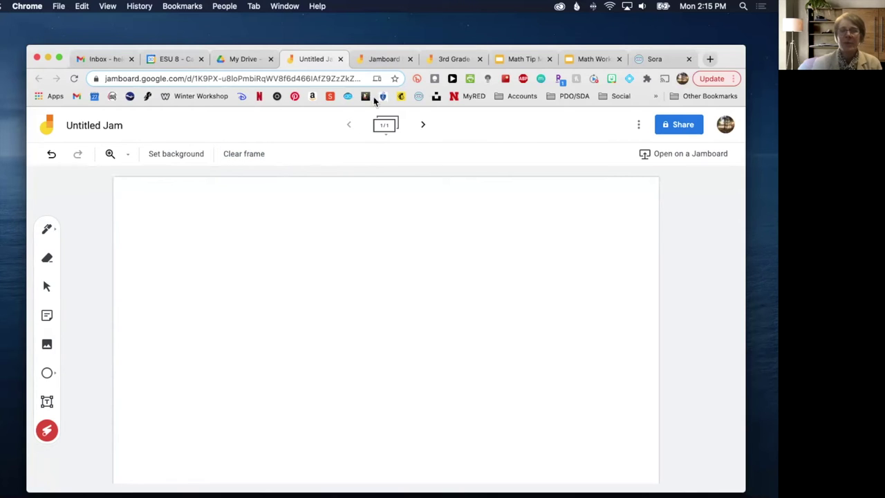
# In the Skills Challenge jam, pen a straight line and a looping stroke, then clear the frame.
pyautogui.click(385, 58)
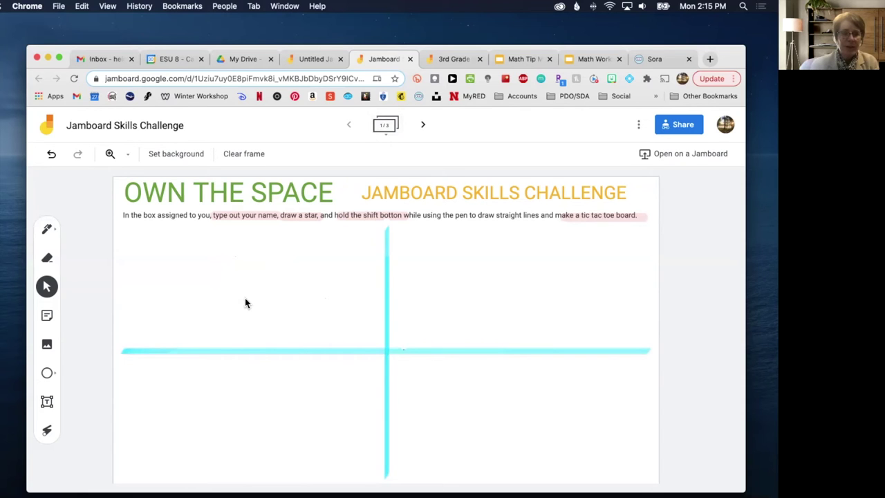
pyautogui.click(46, 232)
pyautogui.moveTo(138, 274)
pyautogui.mouseDown()
pyautogui.moveTo(240, 323)
pyautogui.moveTo(252, 283)
pyautogui.mouseUp()
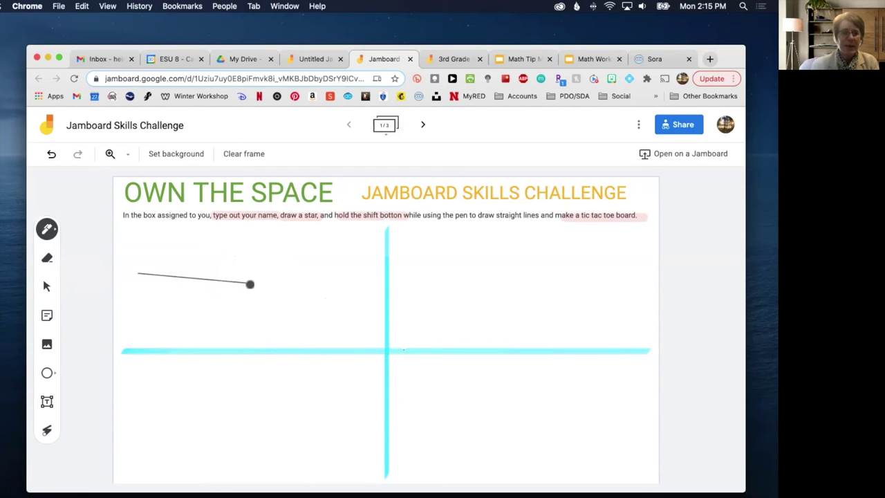
pyautogui.moveTo(203, 251); pyautogui.dragTo(301, 285)
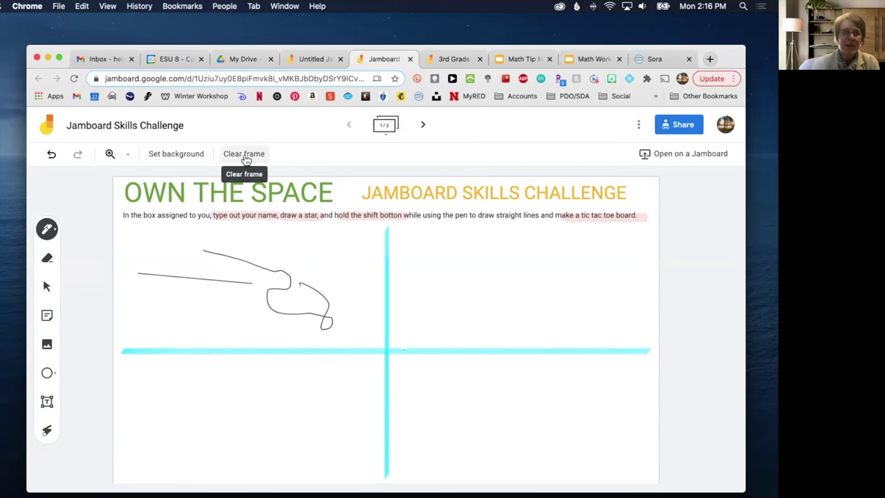
pyautogui.click(246, 157)
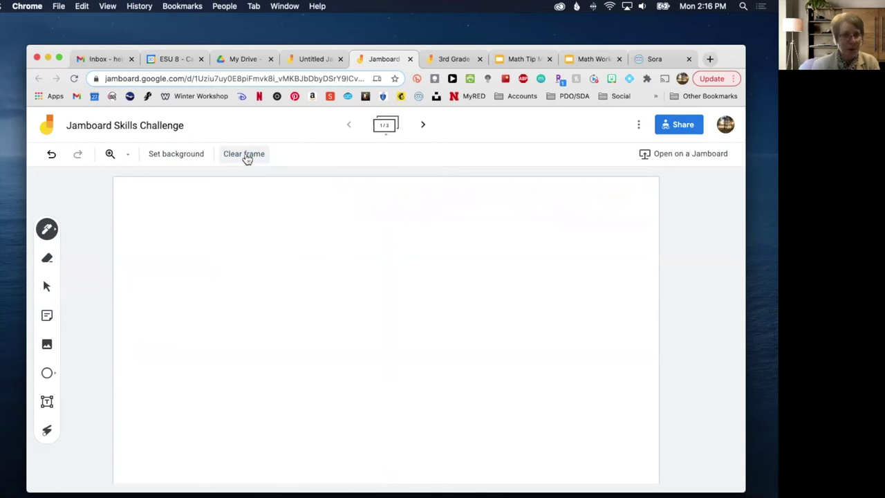
# Undo the frame clear, delete the empty text box, and duplicate frames 2 and 3.
pyautogui.click(52, 156)
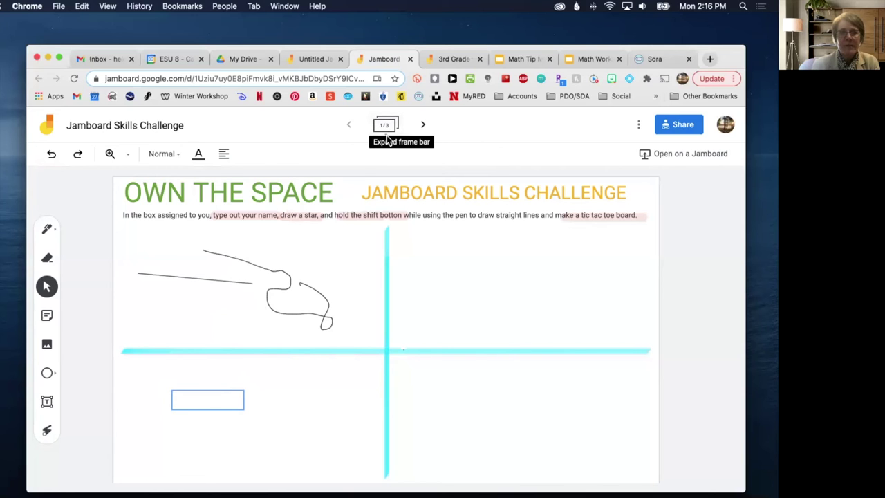
pyautogui.press('Delete')
pyautogui.click(386, 126)
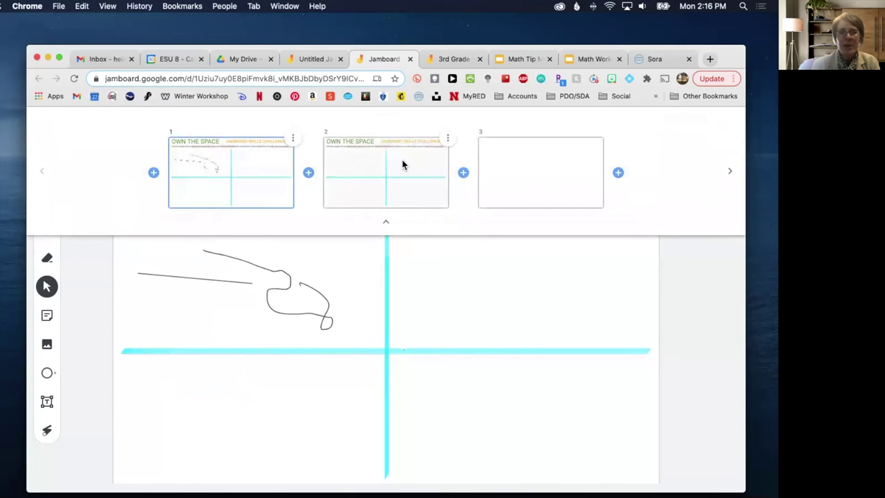
pyautogui.moveTo(385, 172)
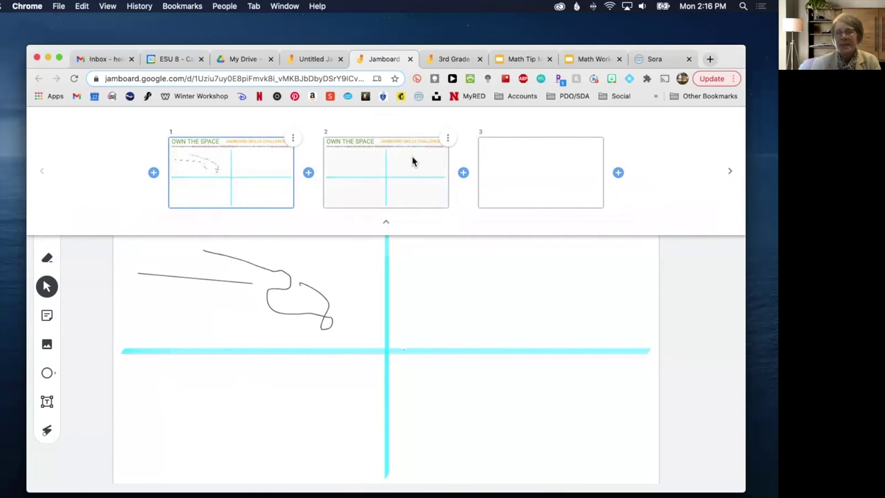
pyautogui.click(448, 139)
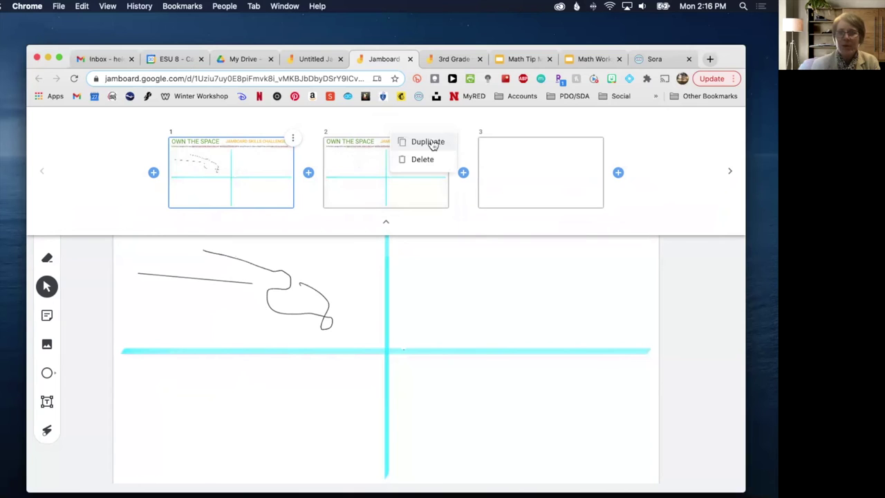
pyautogui.click(438, 145)
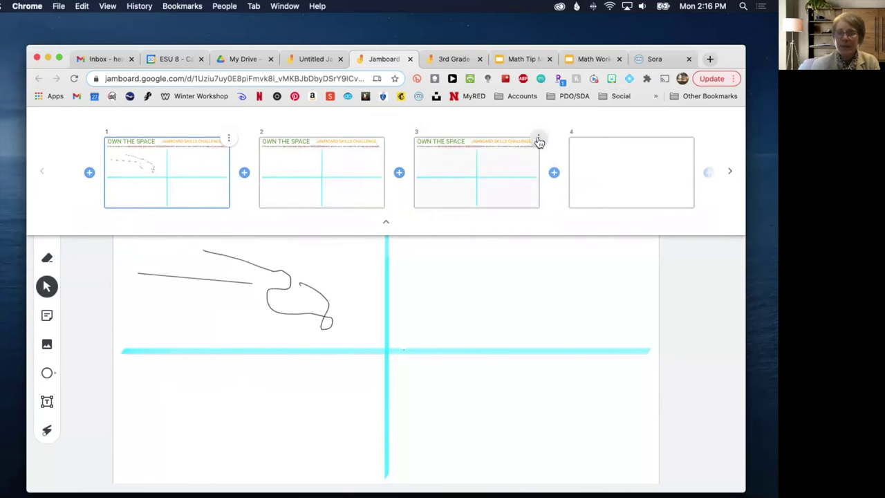
pyautogui.click(538, 139)
pyautogui.click(511, 142)
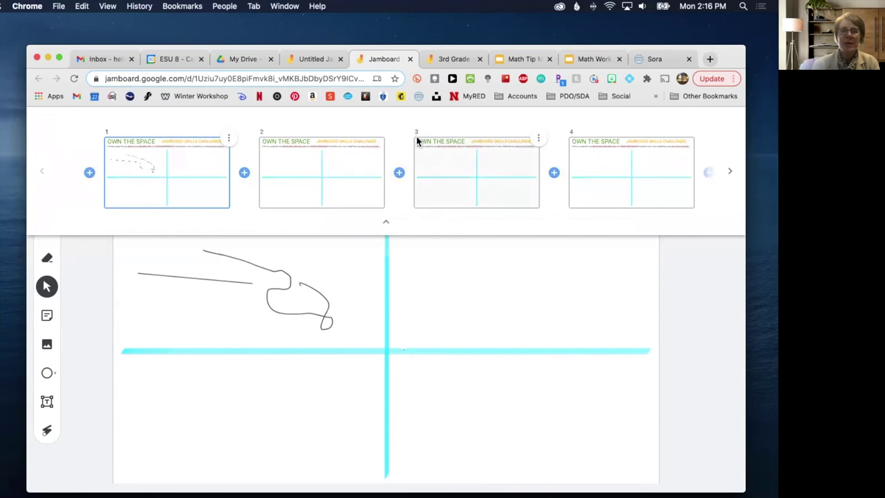
pyautogui.moveTo(476, 172)
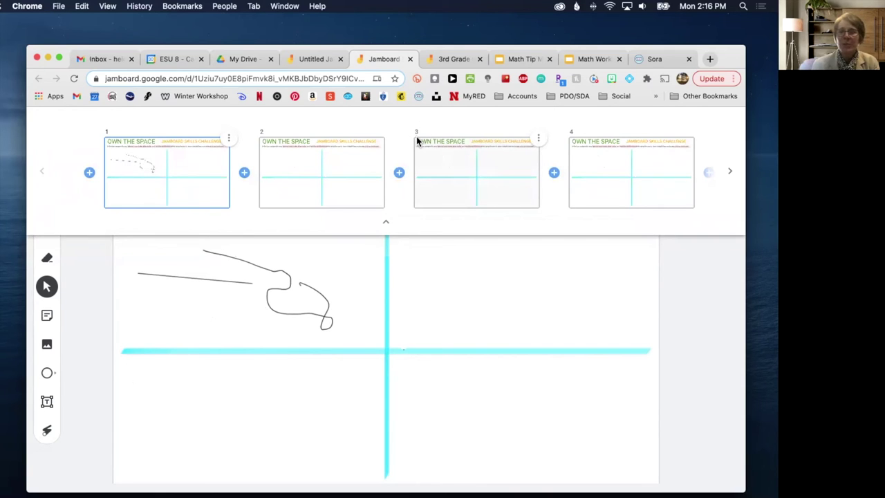
# Show frame 2, step to the next frame and back, and dismiss the More menu.
pyautogui.click(304, 175)
pyautogui.click(386, 222)
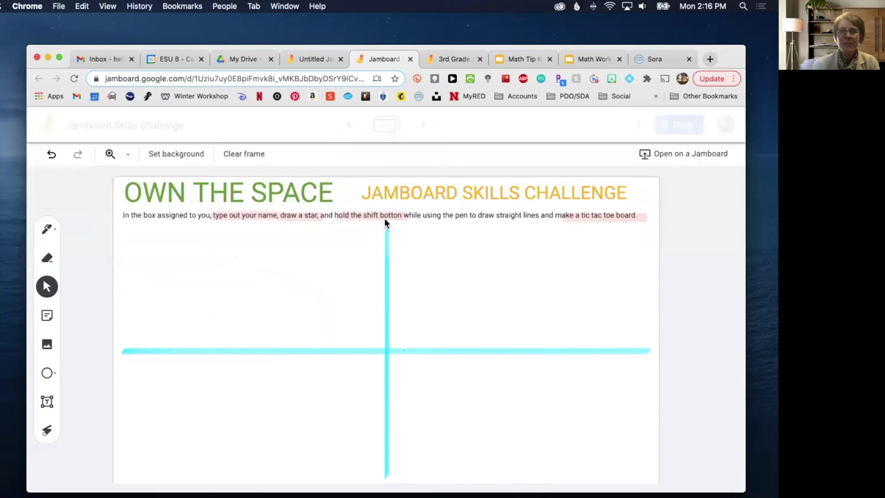
pyautogui.click(422, 128)
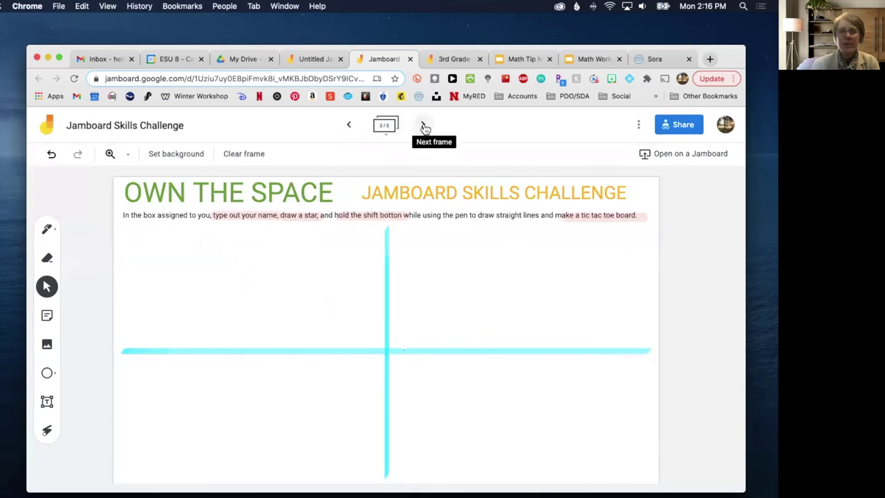
pyautogui.click(350, 127)
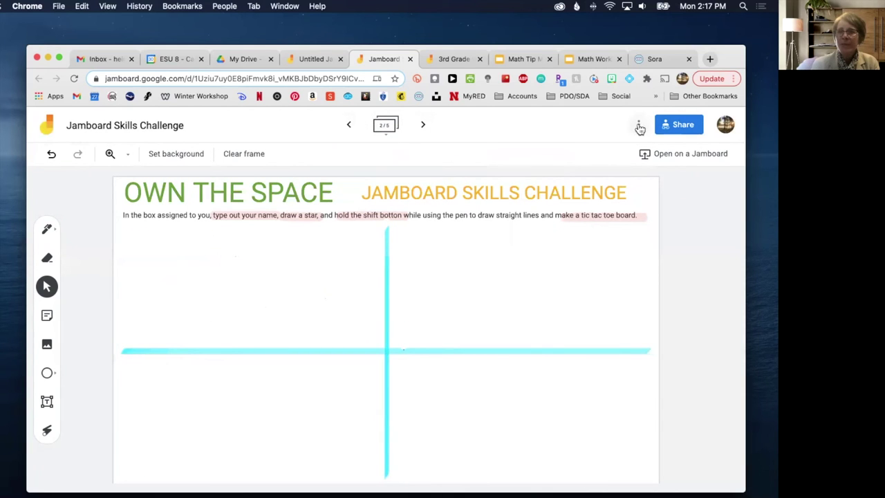
pyautogui.click(639, 125)
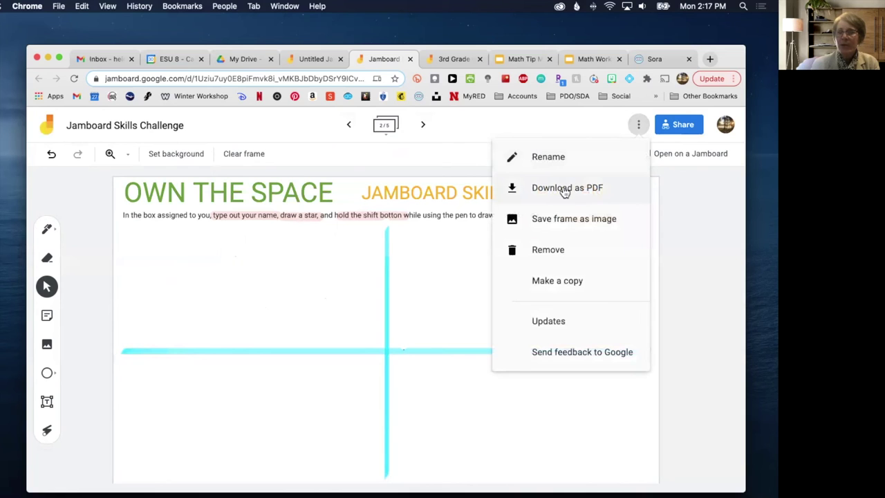
pyautogui.click(579, 129)
# Check in the Share settings that anyone with the link can view the jam.
pyautogui.click(674, 125)
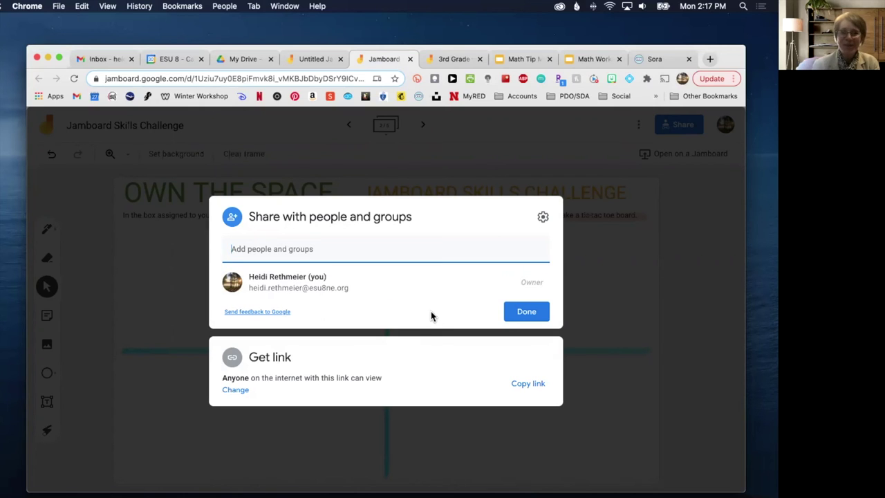
pyautogui.click(527, 313)
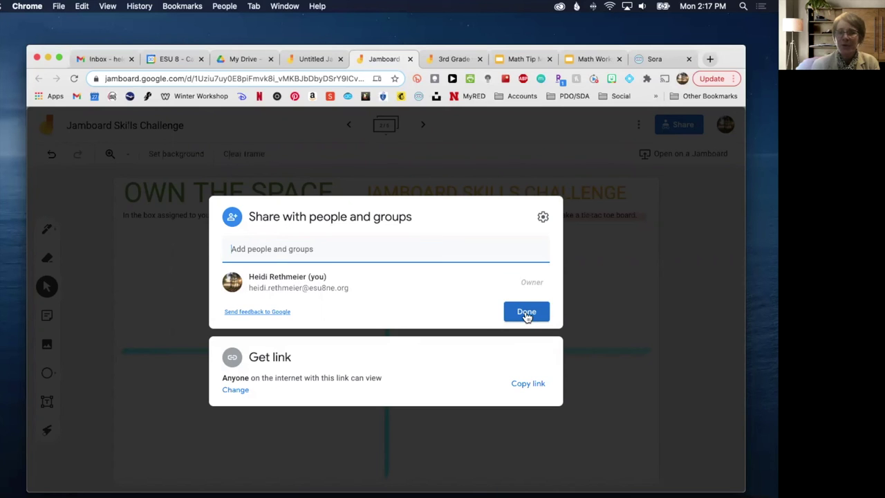
pyautogui.click(527, 312)
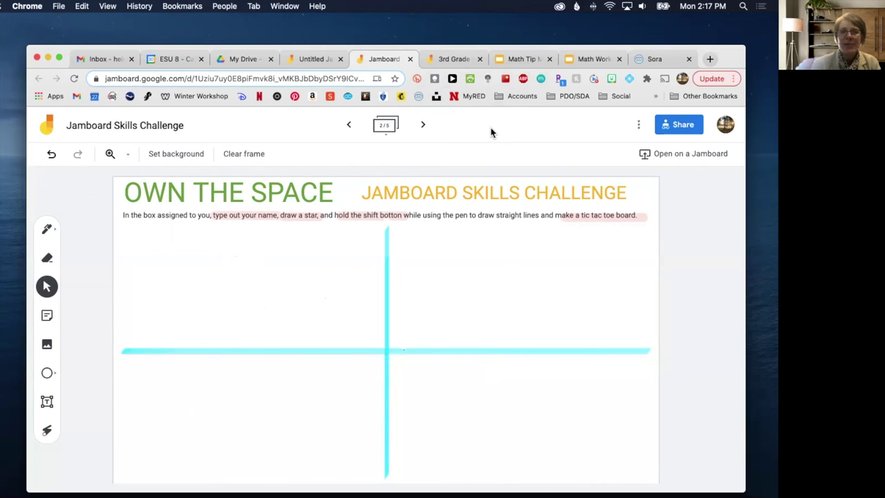
# Switch to the 3rd Grade Collection jam and advance to frame 8, the pizza-toppings bar graph.
pyautogui.click(451, 61)
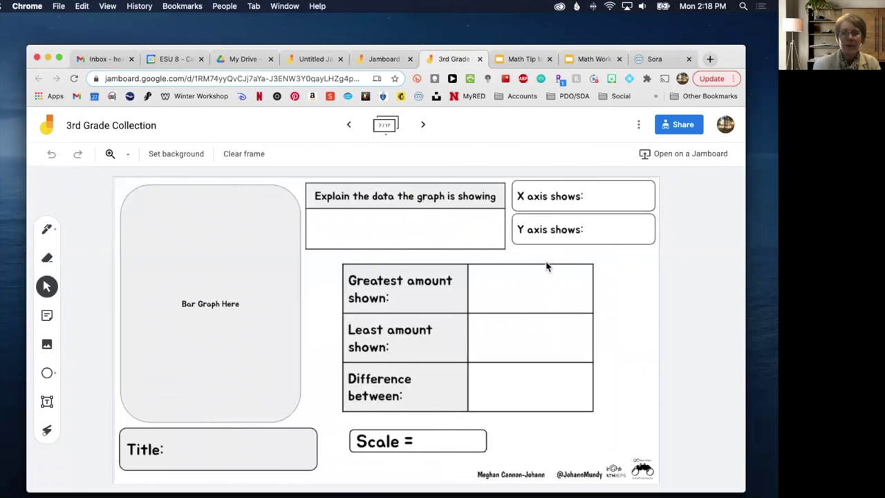
pyautogui.click(425, 128)
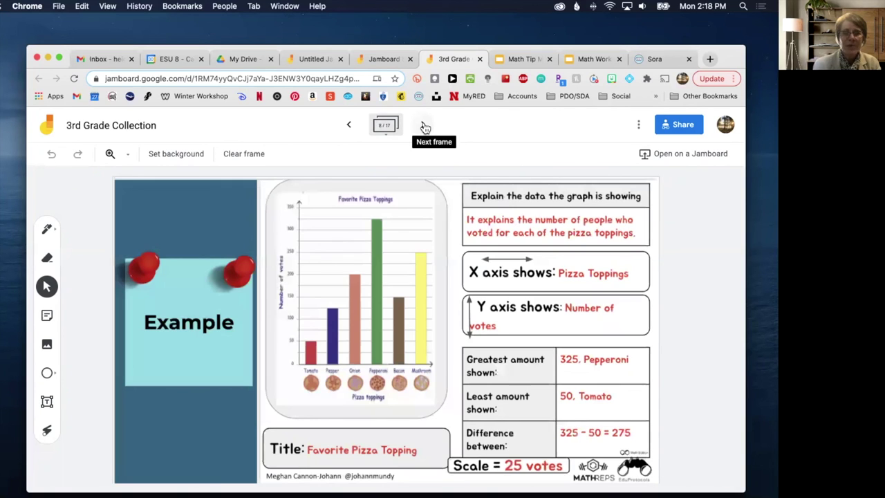